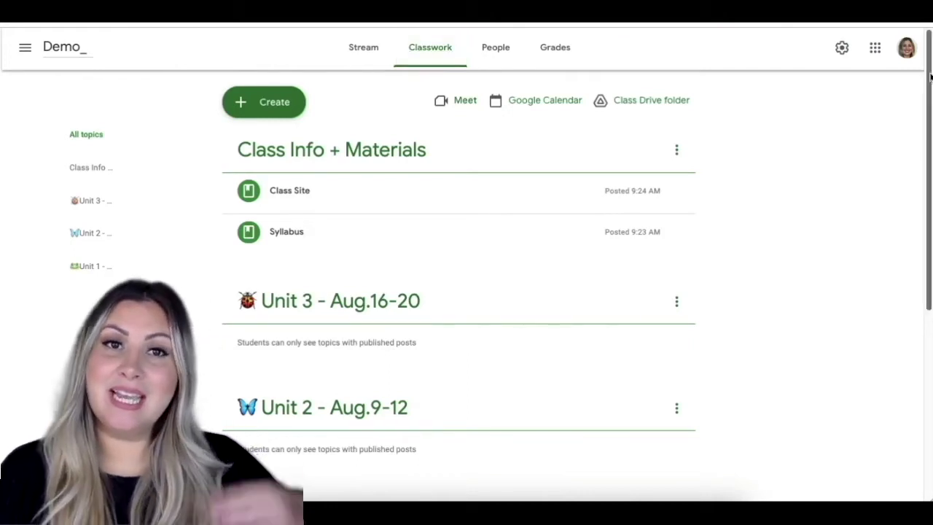
Step: Create a new assignment on the Classwork page of the class
{"action": "scroll", "coordinate": [506, 251], "scroll_direction": "down", "scroll_amount": 4}
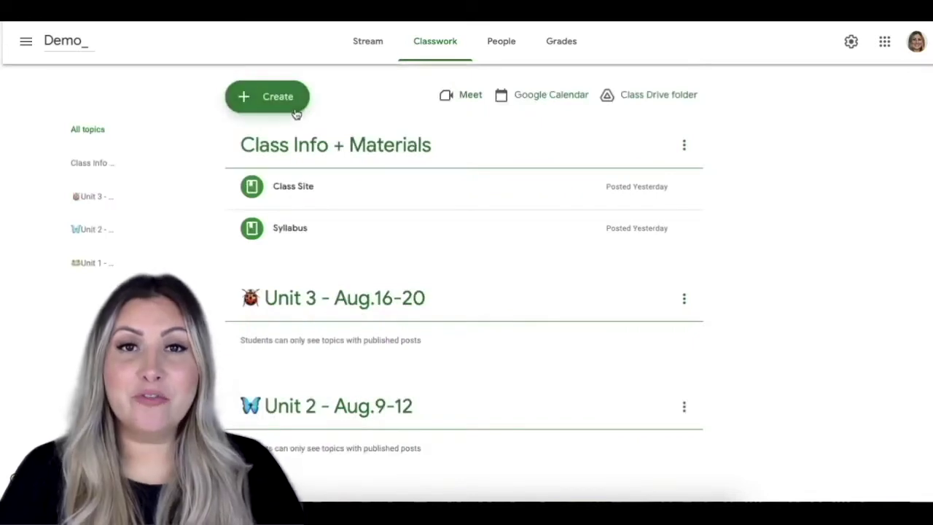
{"action": "left_click", "coordinate": [297, 111]}
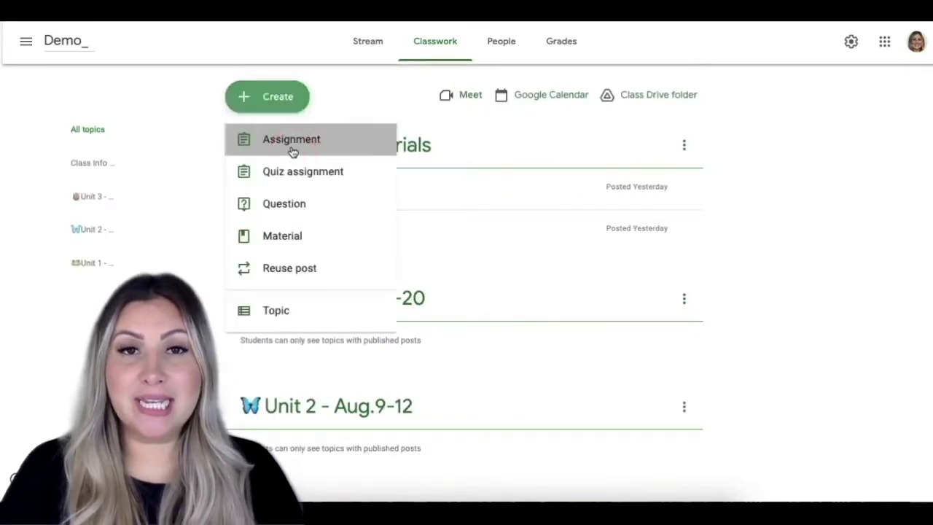
{"action": "left_click", "coordinate": [291, 149]}
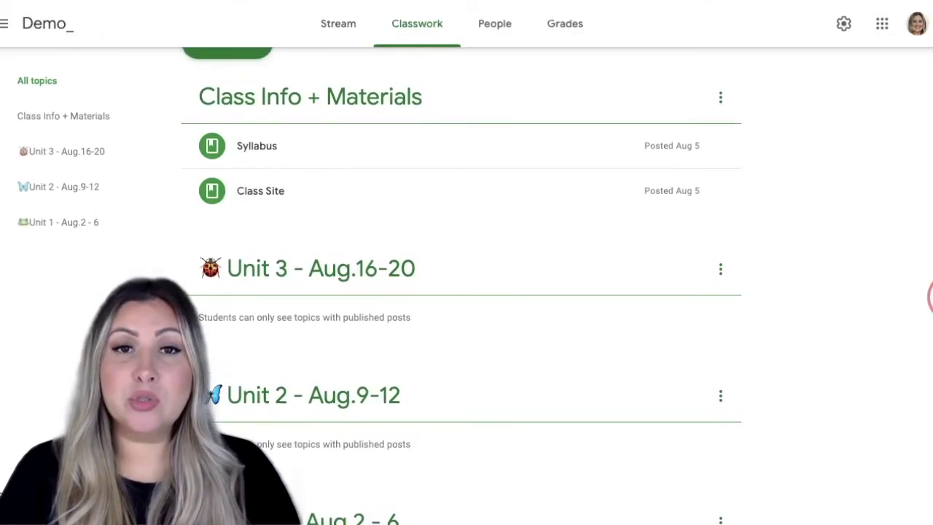
Step: Open the option for reusing an existing post in the class
{"action": "left_click", "coordinate": [221, 88]}
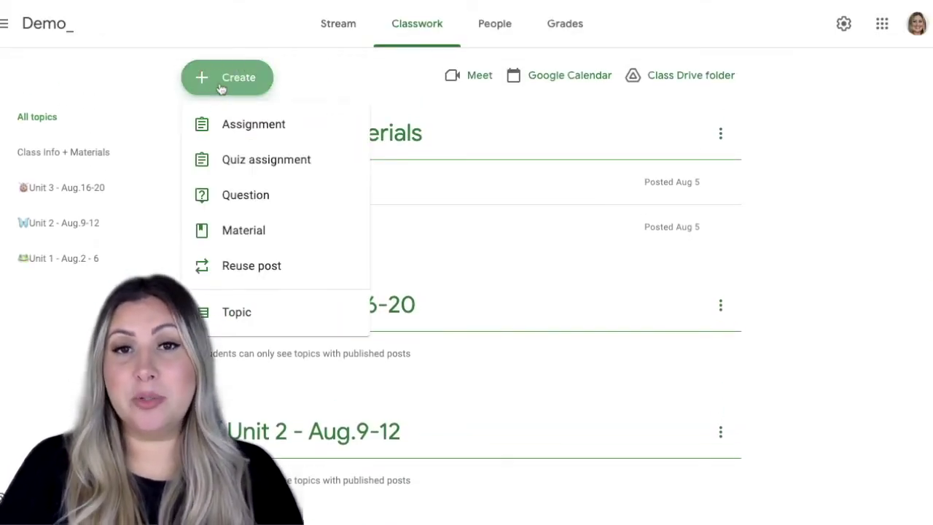
{"action": "left_click", "coordinate": [246, 267]}
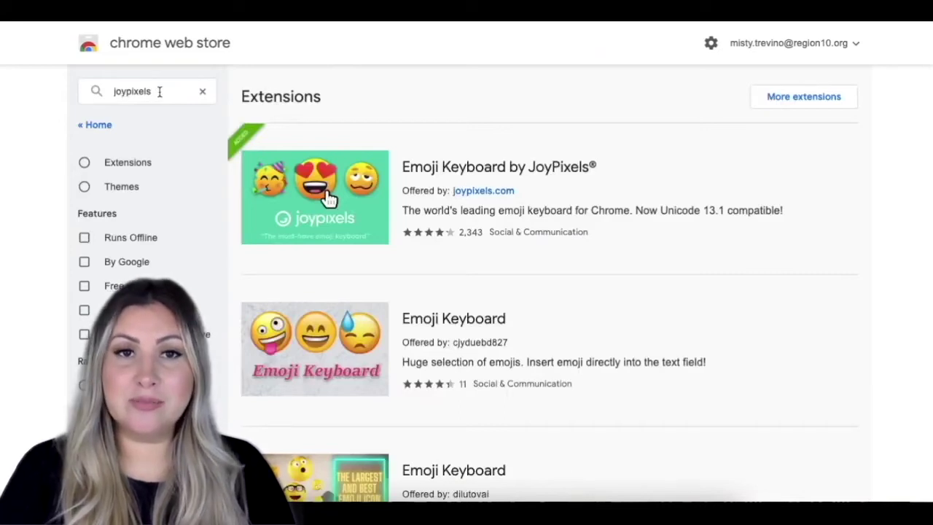
Step: Search the JoyPixels emoji keyboard for "THOUGHT" and copy the thought balloon emoji
{"action": "left_click", "coordinate": [361, 263]}
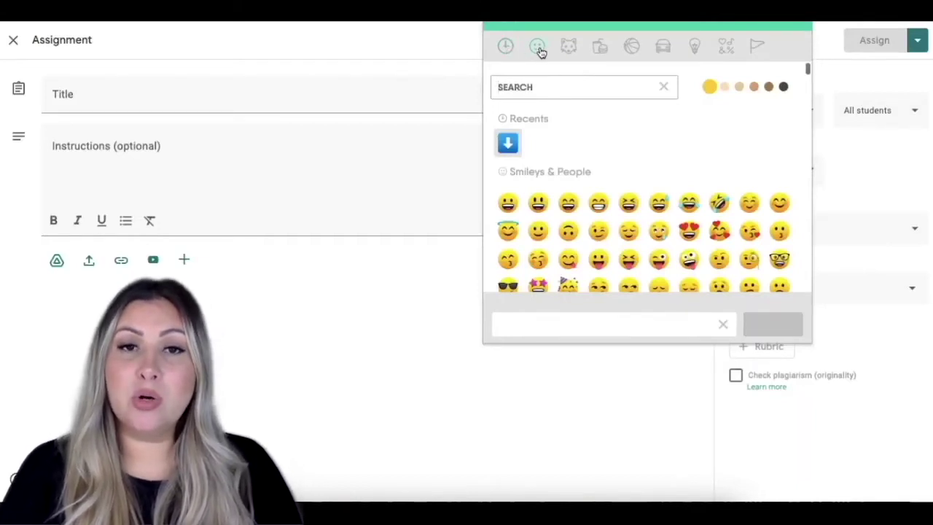
{"action": "type", "text": "THOUGHT"}
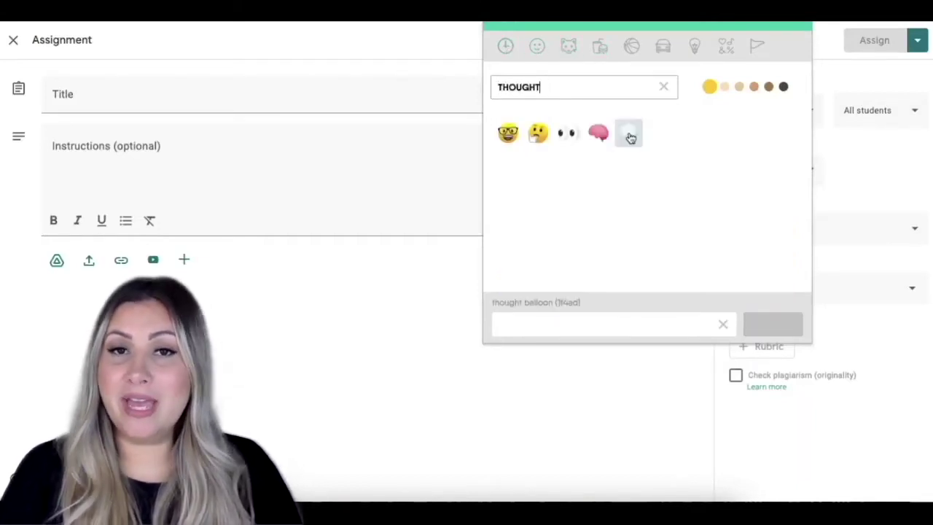
{"action": "left_click", "coordinate": [630, 134]}
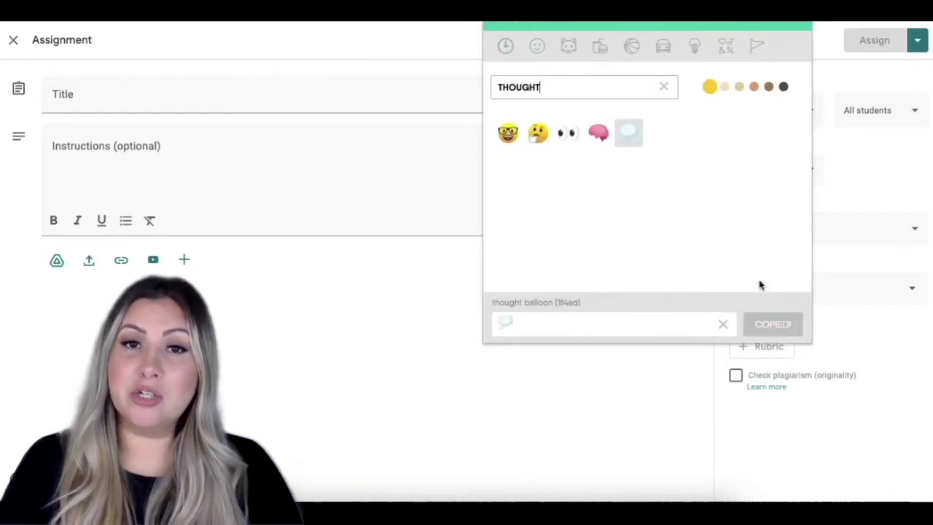
Step: Title the assignment with the copied thought balloon emoji followed by "Frog Brainstorming - Mon.(Aug.2nd)"
{"action": "left_click", "coordinate": [69, 109]}
{"action": "key", "text": "ctrl+v"}
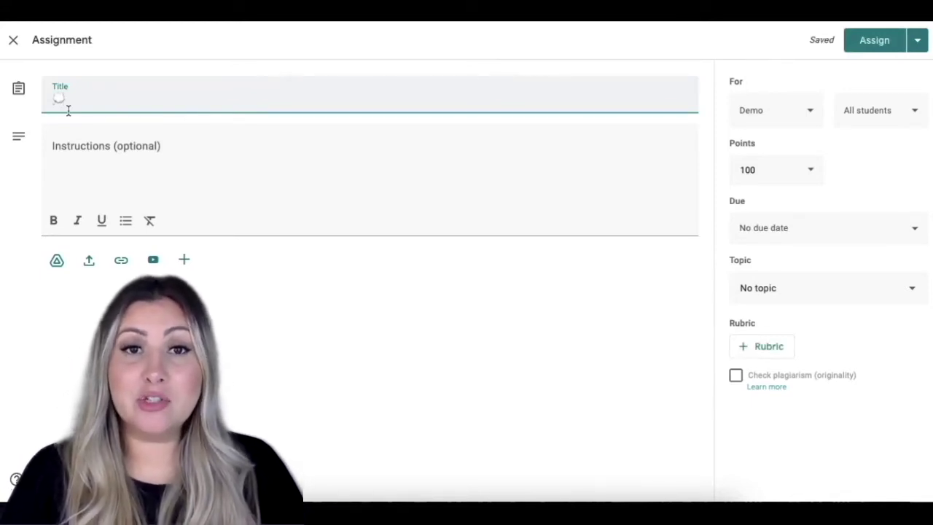
{"action": "key", "text": "ctrl+v"}
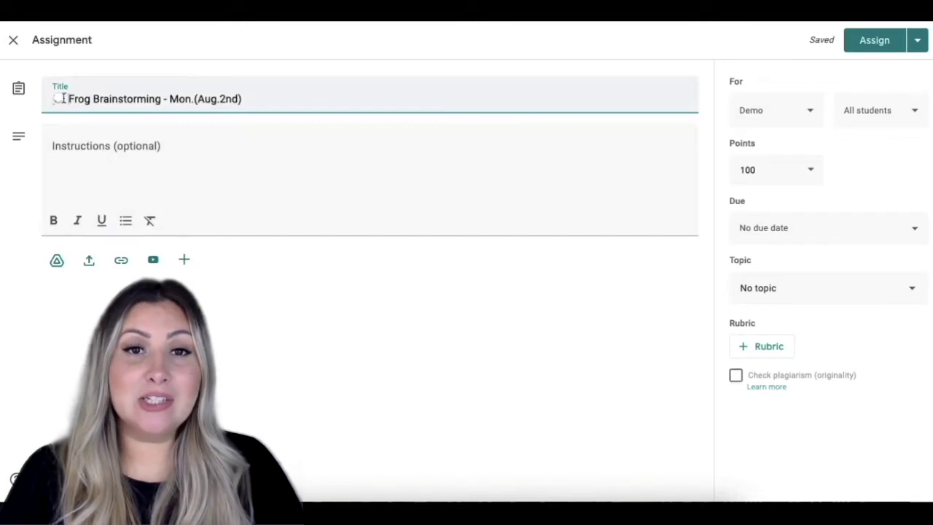
Step: Paste the instructions "Access the Jamboard" and "Click 'Mark as Done' to turn in" with number emojis, and make "Jamboard" bold
{"action": "left_click", "coordinate": [295, 172]}
{"action": "key", "text": "ctrl+v"}
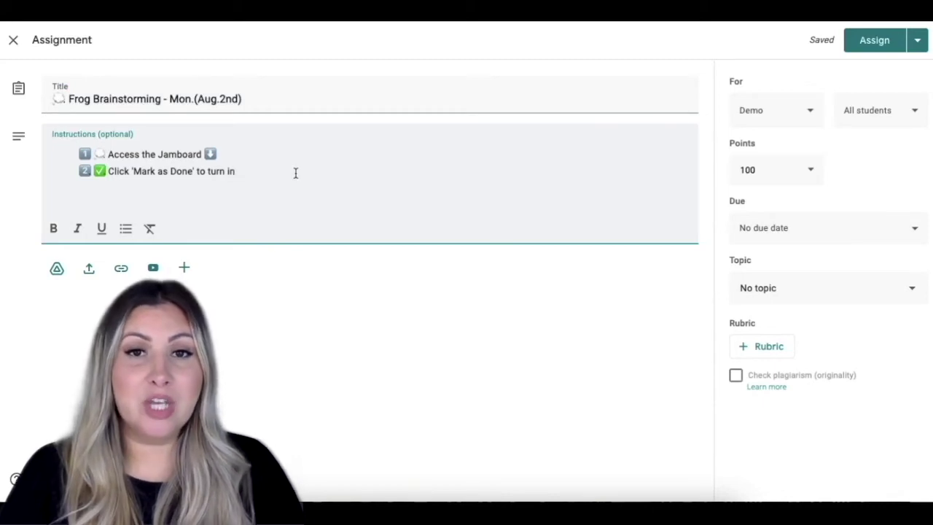
{"action": "left_click", "coordinate": [55, 232]}
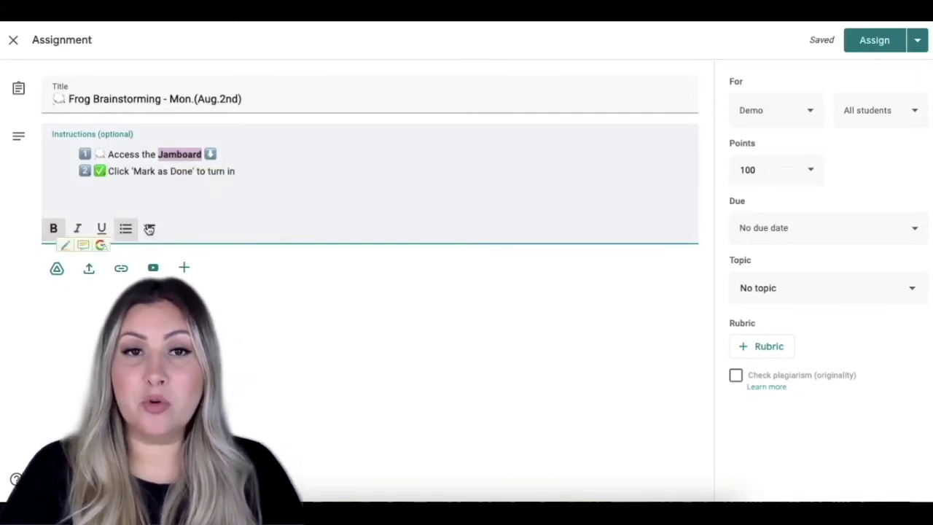
{"action": "left_click", "coordinate": [245, 169]}
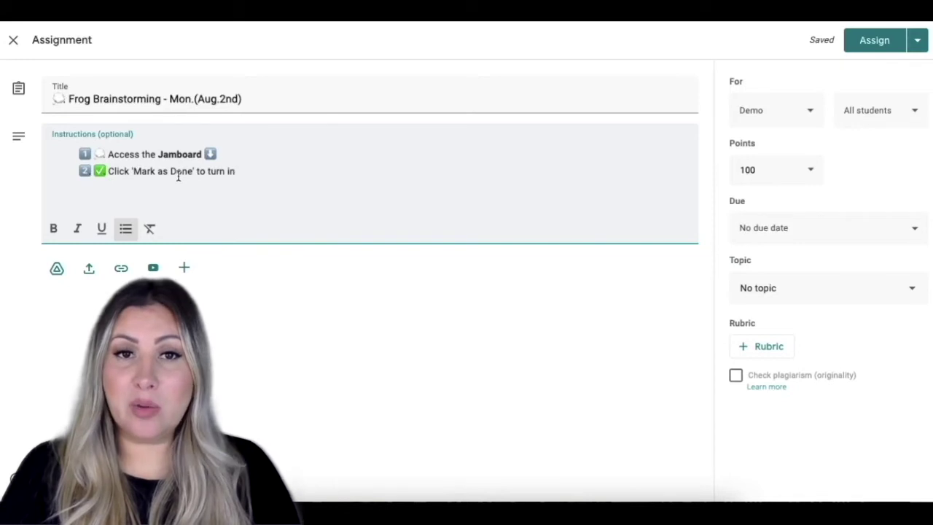
Step: Attach the "What do you know about frogs?" Jamboard from Drive and set it to "Students can edit file"
{"action": "left_click", "coordinate": [56, 271]}
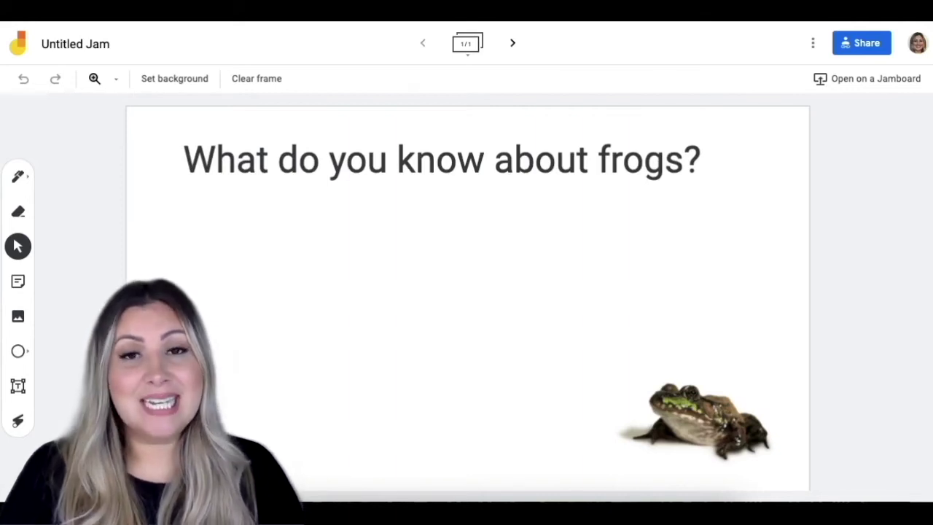
{"action": "left_click", "coordinate": [18, 280]}
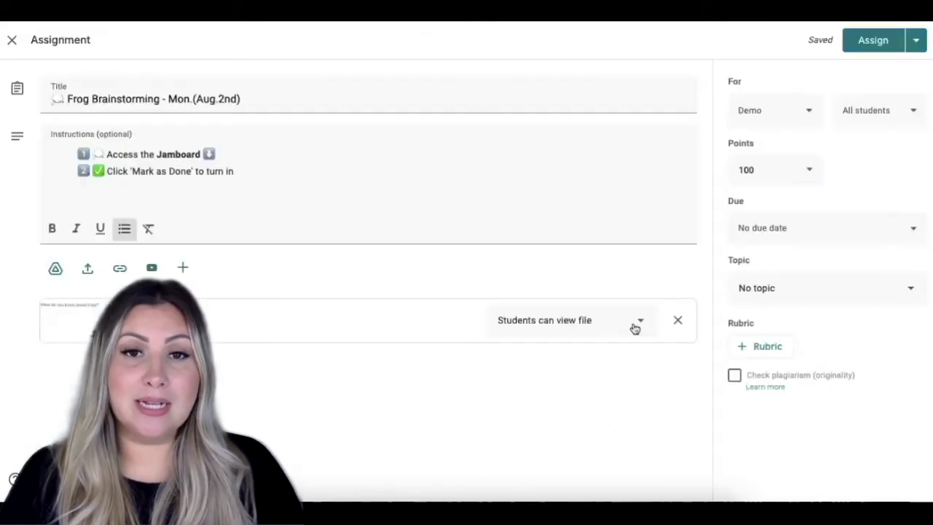
{"action": "left_click", "coordinate": [635, 328]}
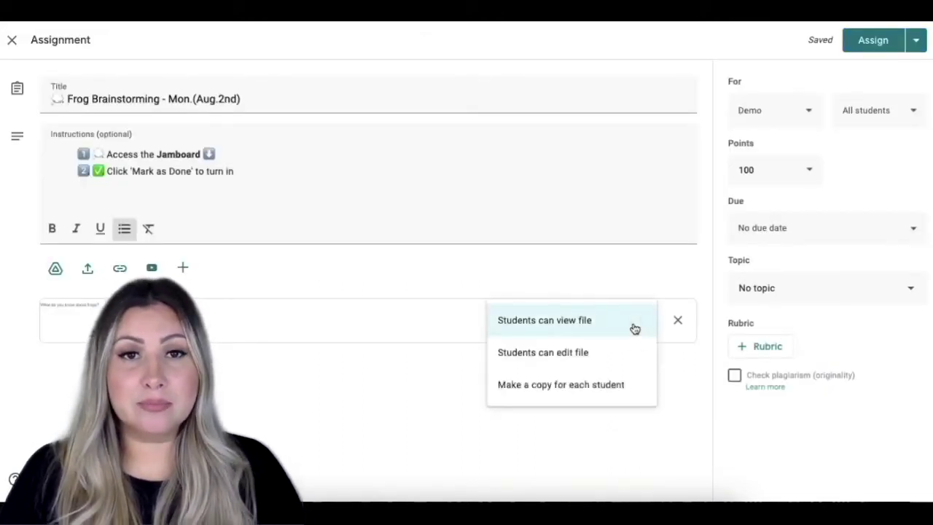
{"action": "left_click", "coordinate": [608, 357]}
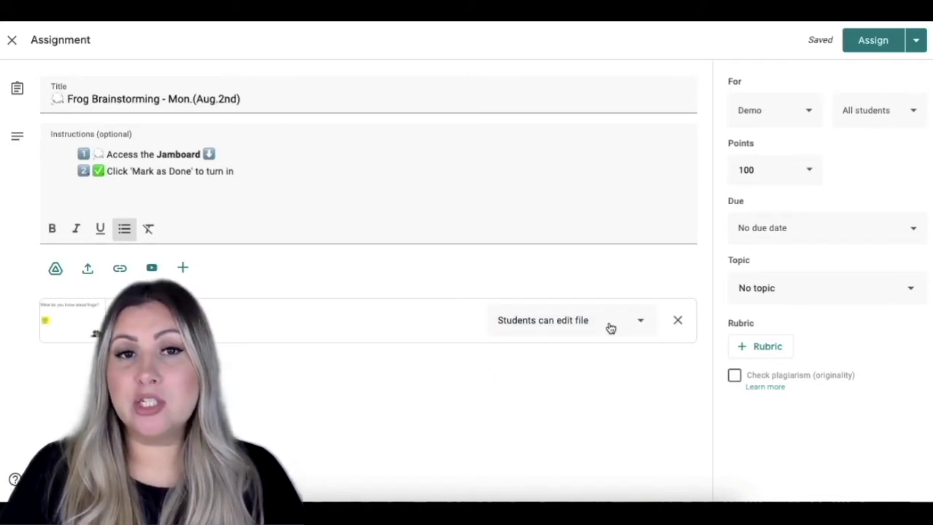
Step: Review the class, student and due date options of the assignment
{"action": "left_click", "coordinate": [792, 111]}
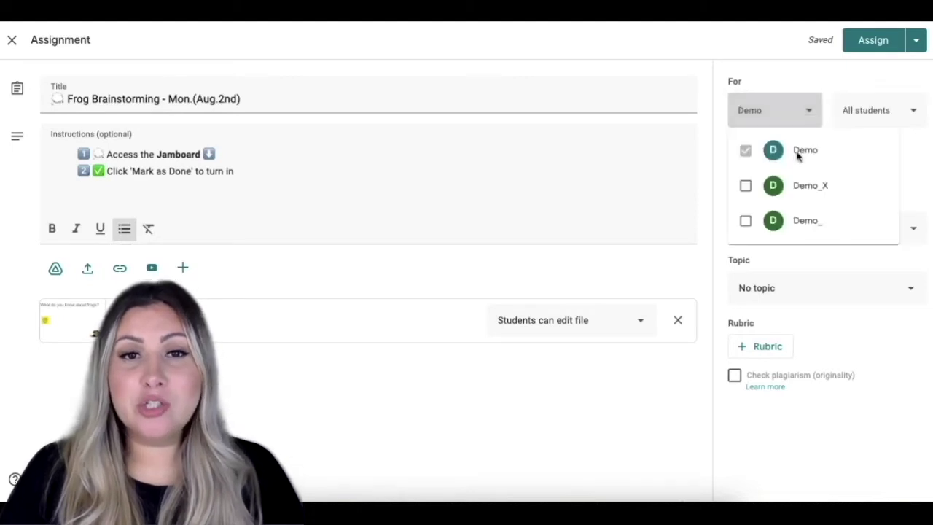
{"action": "left_click", "coordinate": [892, 111]}
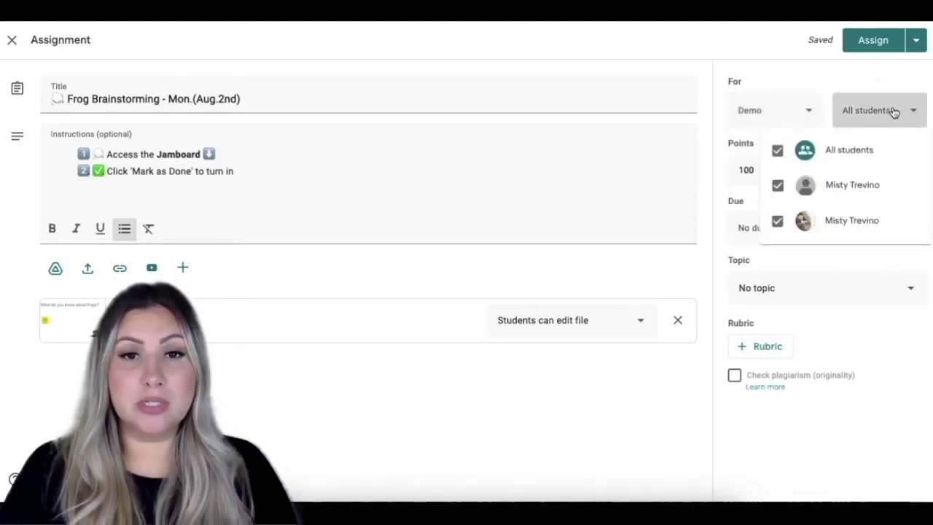
{"action": "left_click", "coordinate": [893, 111]}
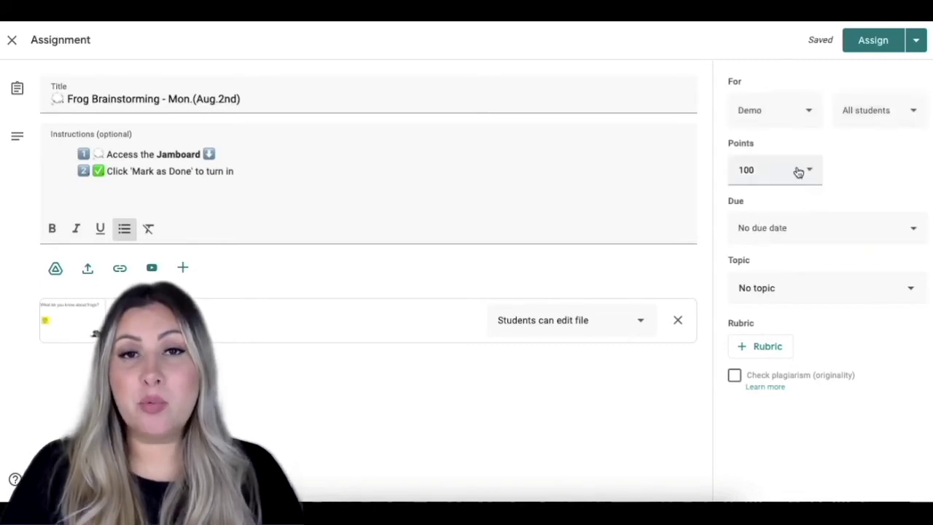
{"action": "left_click", "coordinate": [817, 228]}
{"action": "left_click", "coordinate": [853, 197]}
Step: File the assignment under the topic "Unit 1 - Aug.2-6" and assign it to the class
{"action": "left_click", "coordinate": [855, 291]}
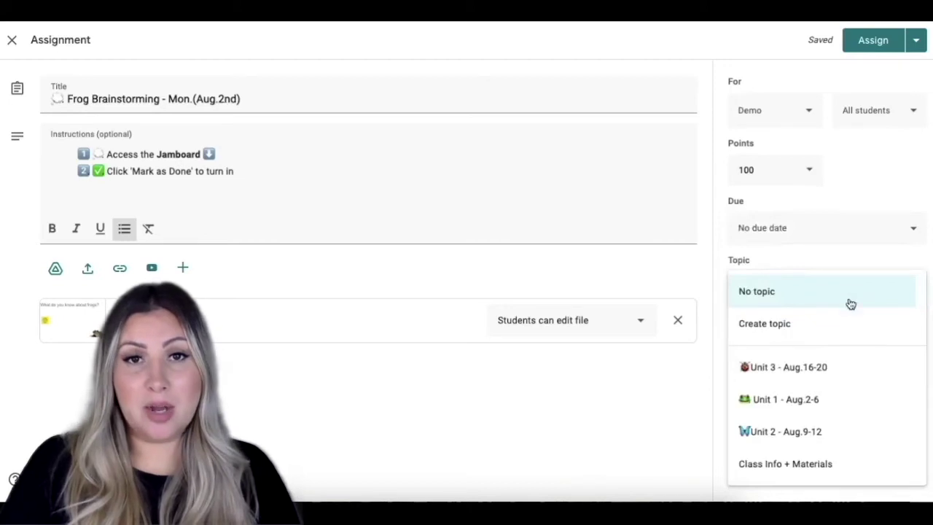
{"action": "left_click", "coordinate": [811, 408]}
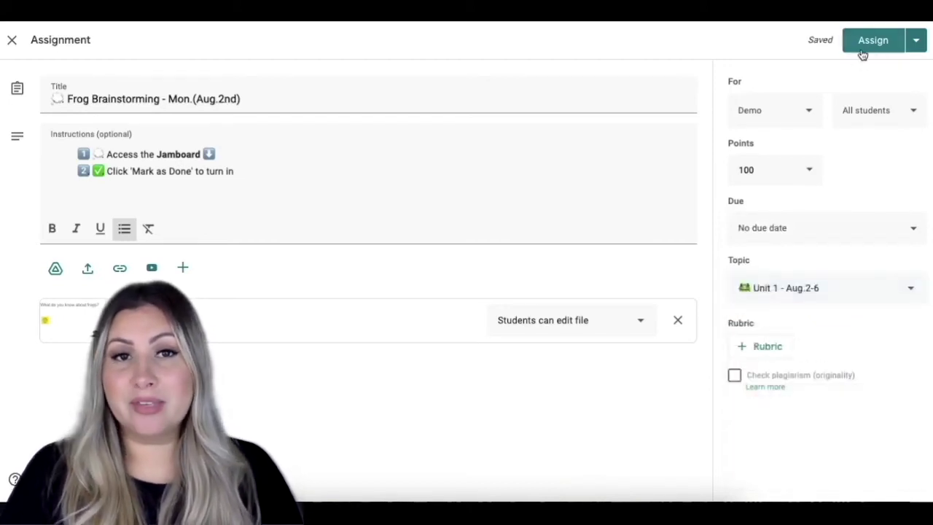
{"action": "left_click", "coordinate": [919, 45]}
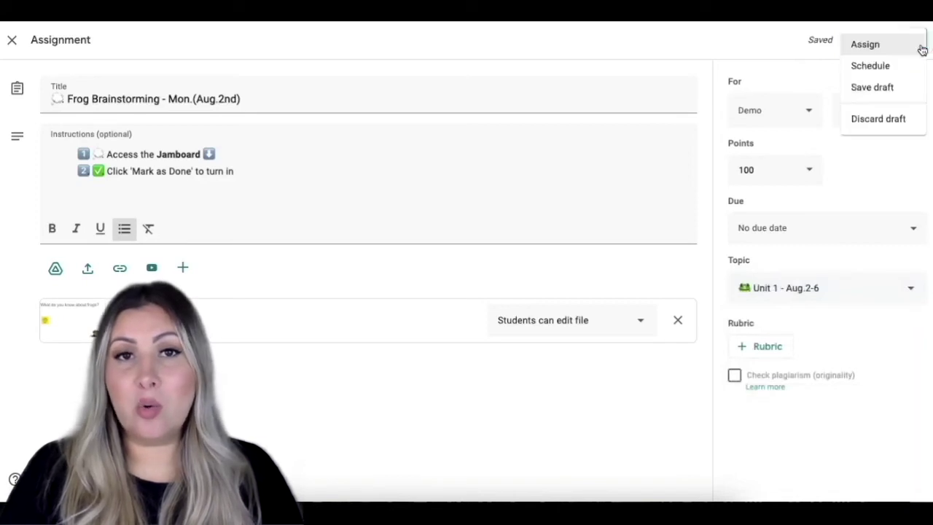
{"action": "left_click", "coordinate": [867, 45]}
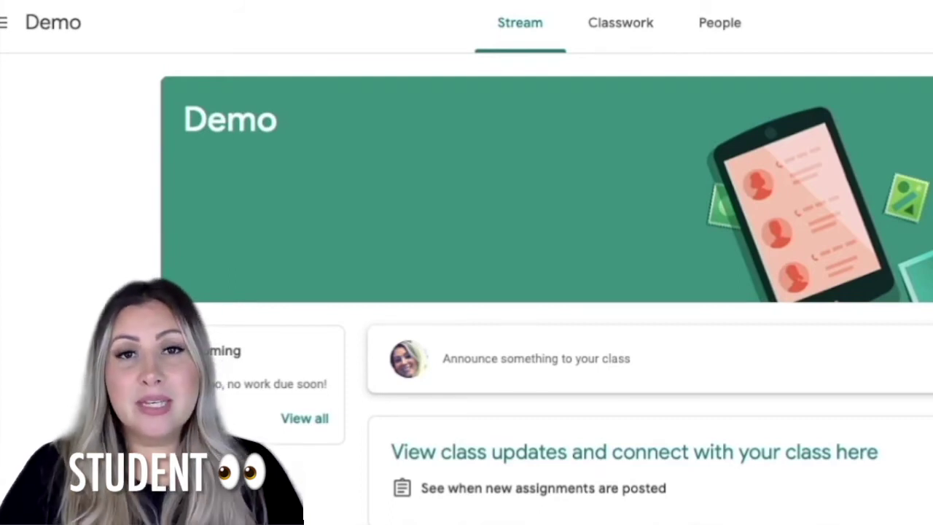
Step: Switch to the student's view and open the Frog Brainstorming assignment from Classwork, along with its attached Jamboard
{"action": "left_click", "coordinate": [587, 53]}
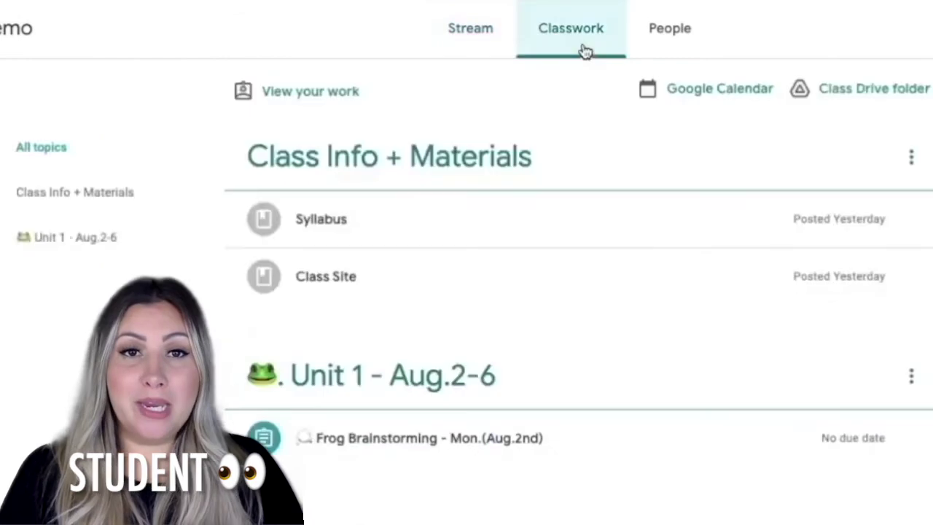
{"action": "left_click", "coordinate": [560, 446]}
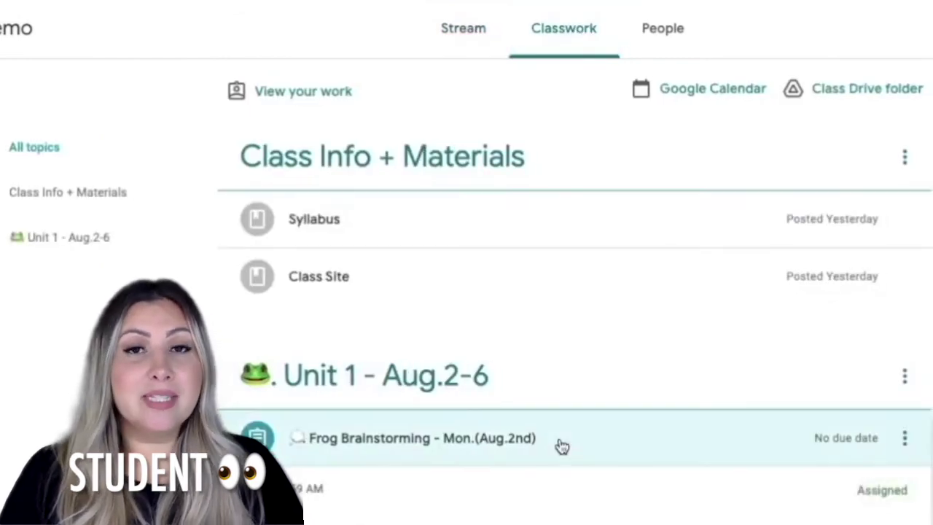
{"action": "left_click", "coordinate": [510, 338]}
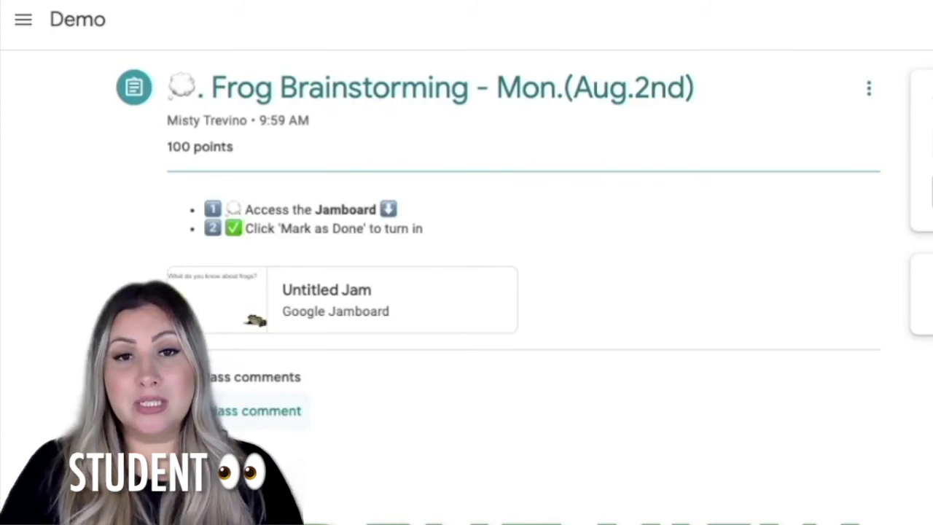
{"action": "left_click", "coordinate": [435, 311]}
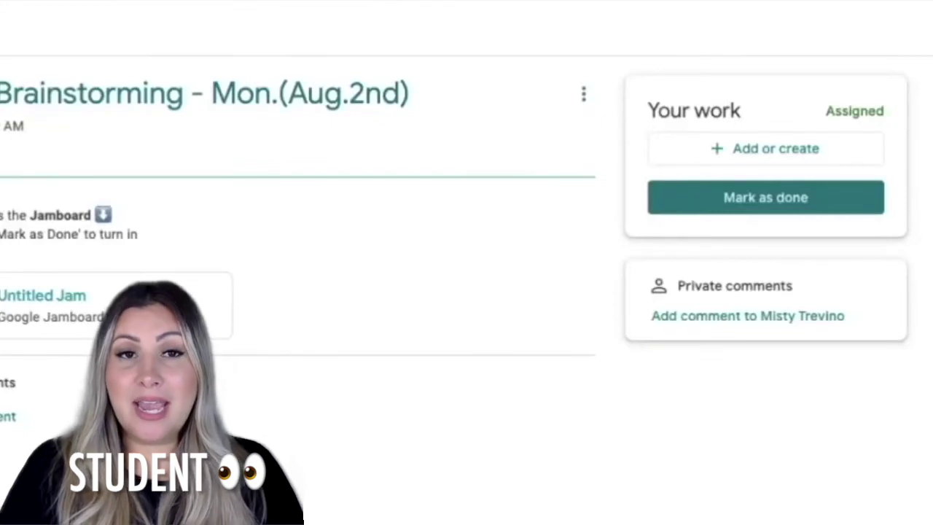
Step: Mark the Frog Brainstorming assignment as done from the student's side
{"action": "left_click", "coordinate": [765, 197]}
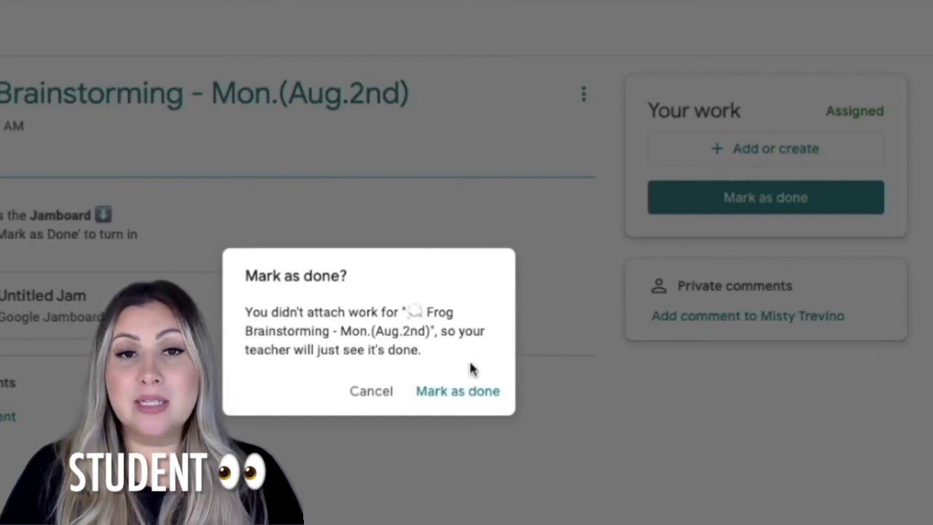
{"action": "left_click", "coordinate": [461, 393]}
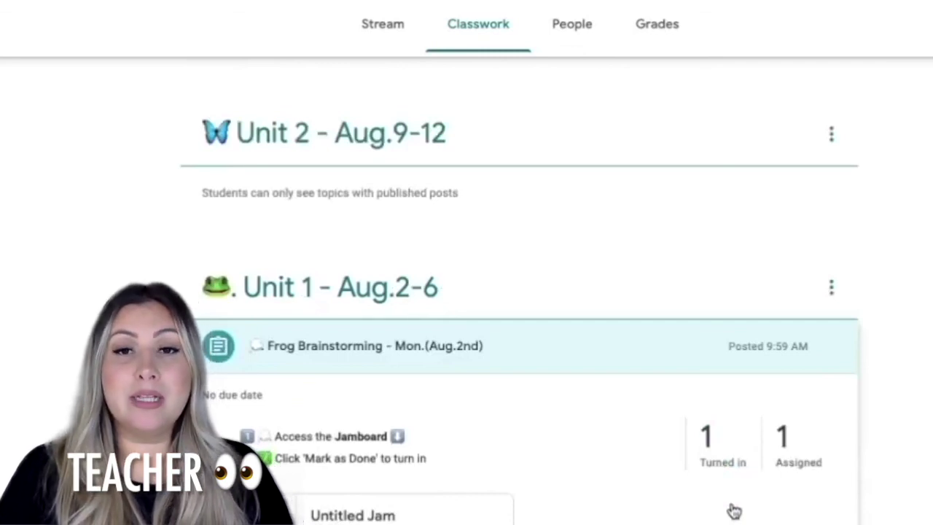
Step: Switch to the teacher's view, open the turned-in Frog Brainstorming work and grade the student 100 out of 100
{"action": "left_click", "coordinate": [725, 448]}
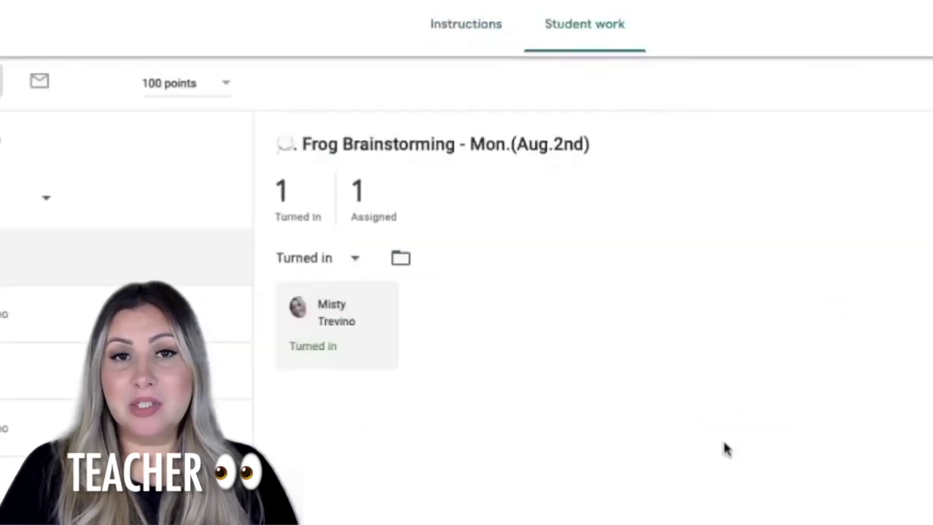
{"action": "left_click", "coordinate": [368, 321]}
{"action": "left_click", "coordinate": [285, 308]}
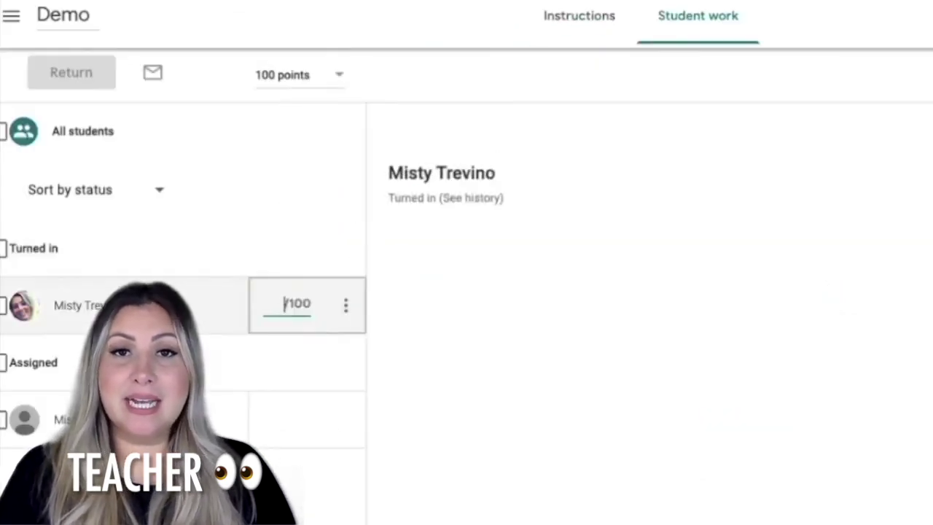
{"action": "type", "text": "100"}
Step: Return the graded work to the student with the private comment "Great Job!"
{"action": "left_click", "coordinate": [51, 76]}
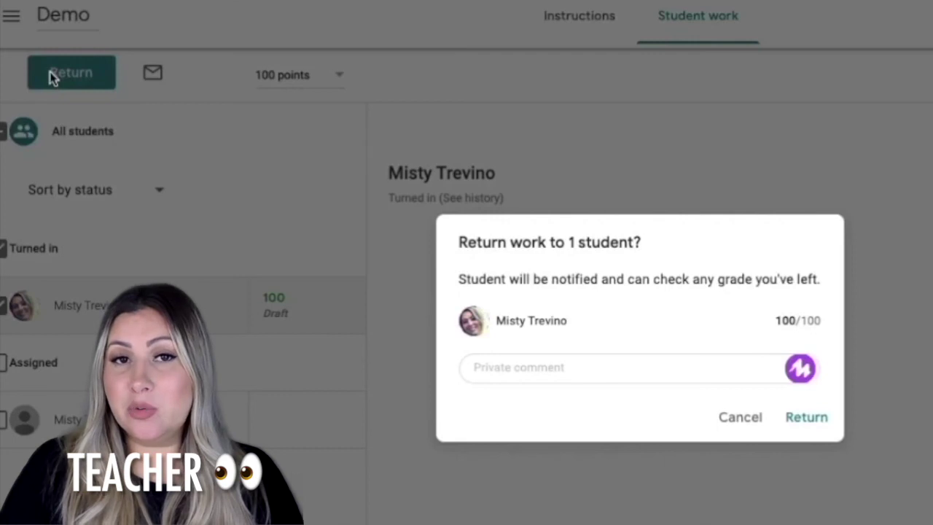
{"action": "left_click", "coordinate": [503, 371]}
{"action": "type", "text": "Gre"}
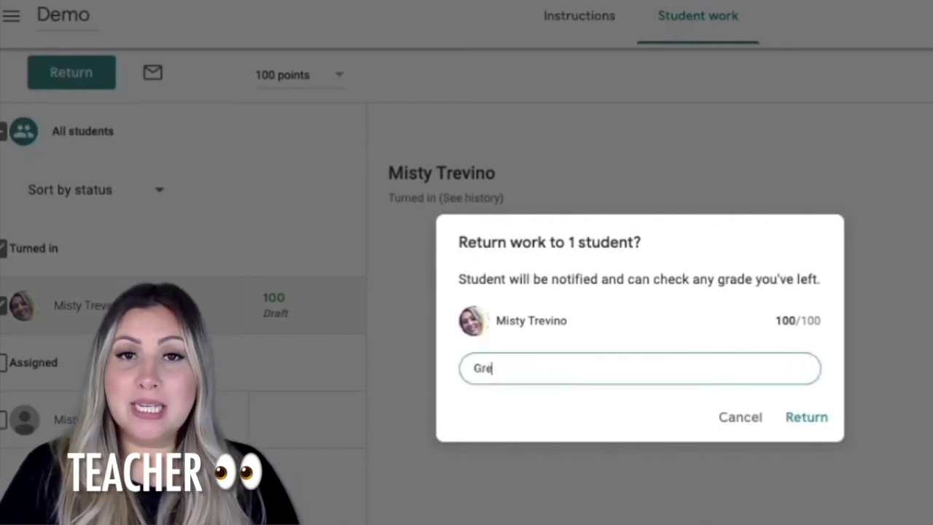
{"action": "type", "text": "at Job!"}
{"action": "left_click", "coordinate": [806, 416]}
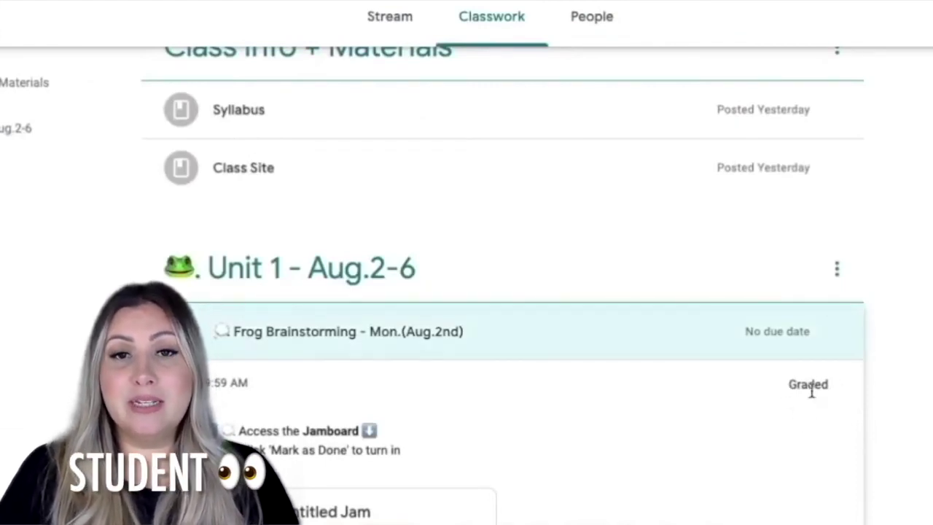
Step: Open the graded Frog Brainstorming assignment in the student's view to check the returned grade and comment
{"action": "left_click", "coordinate": [424, 512]}
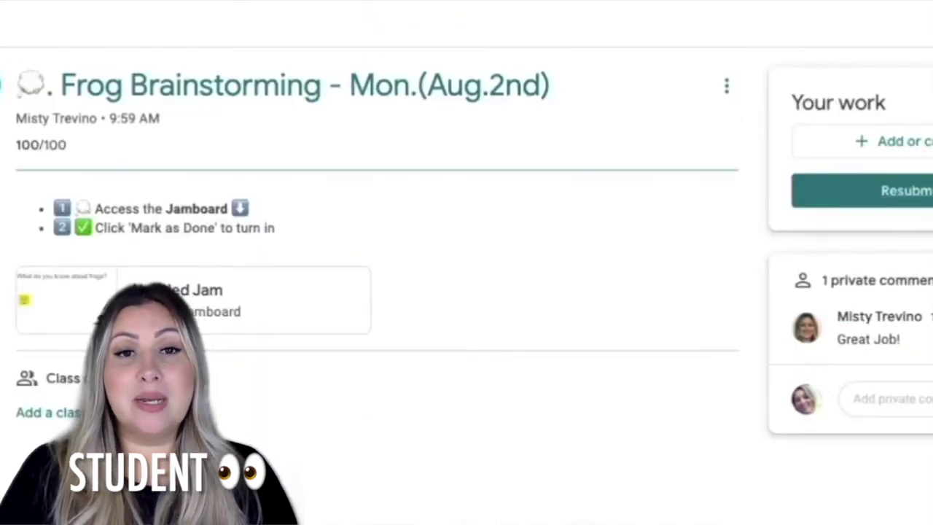